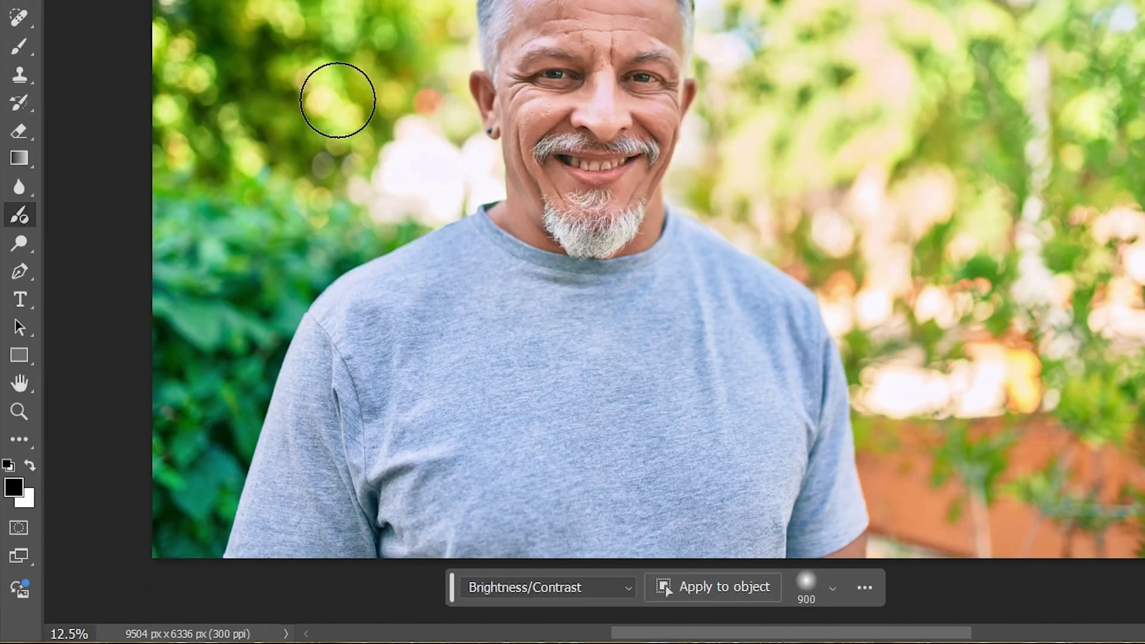
# Open the toolbar customization dialog and scroll through its tool list
pyautogui.click(17, 439)
pyautogui.click(105, 436)
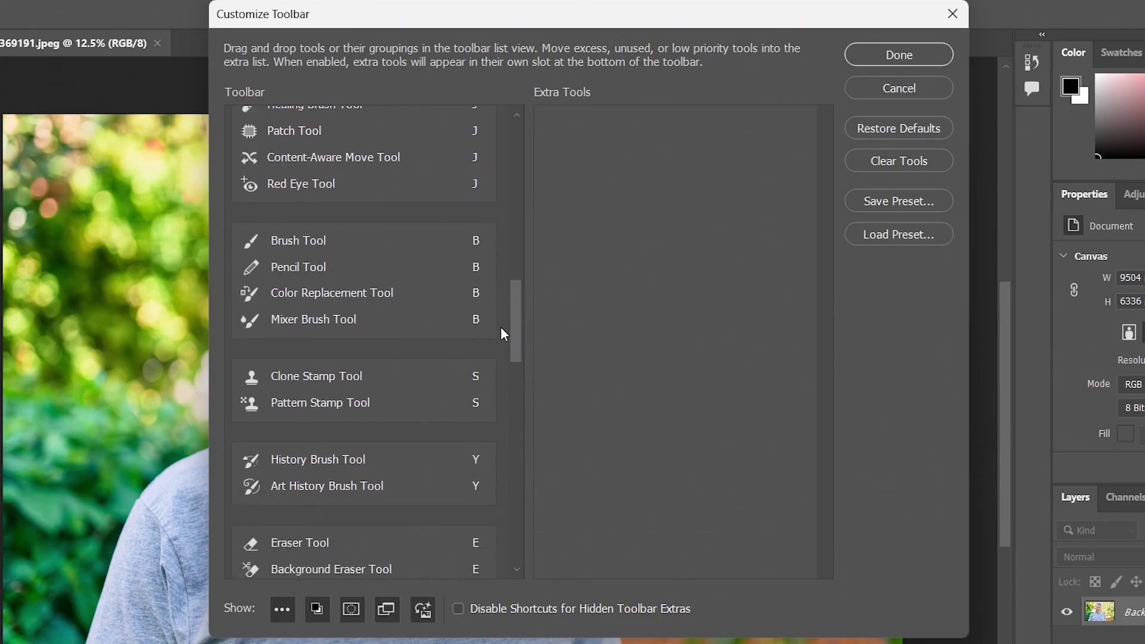
pyautogui.scroll(-15, 500, 327)
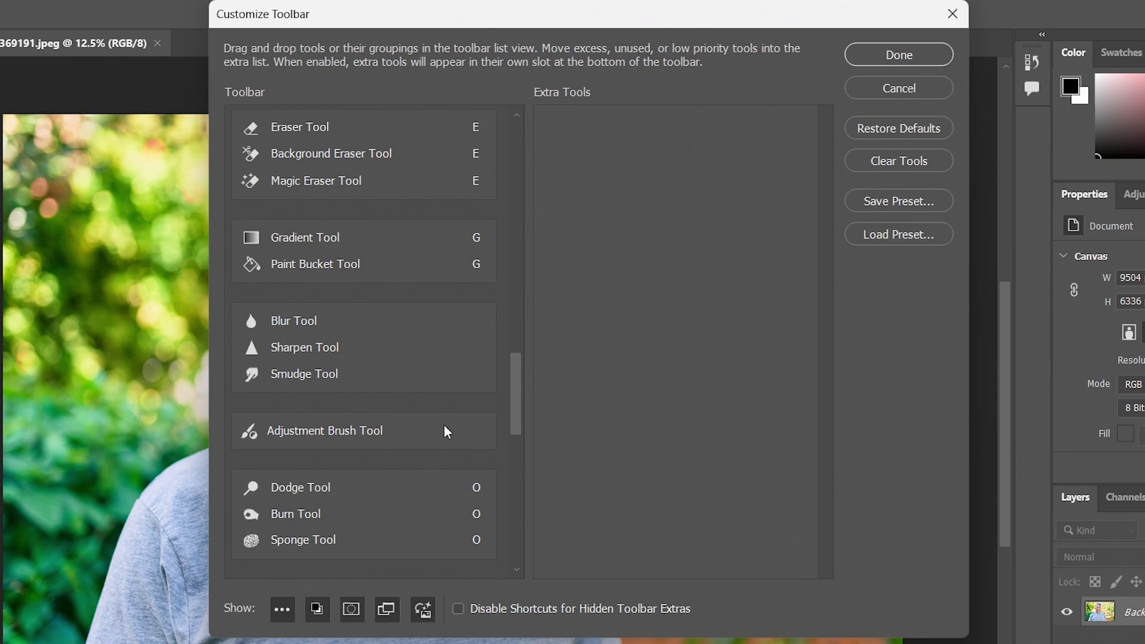
pyautogui.scroll(15, 500, 191)
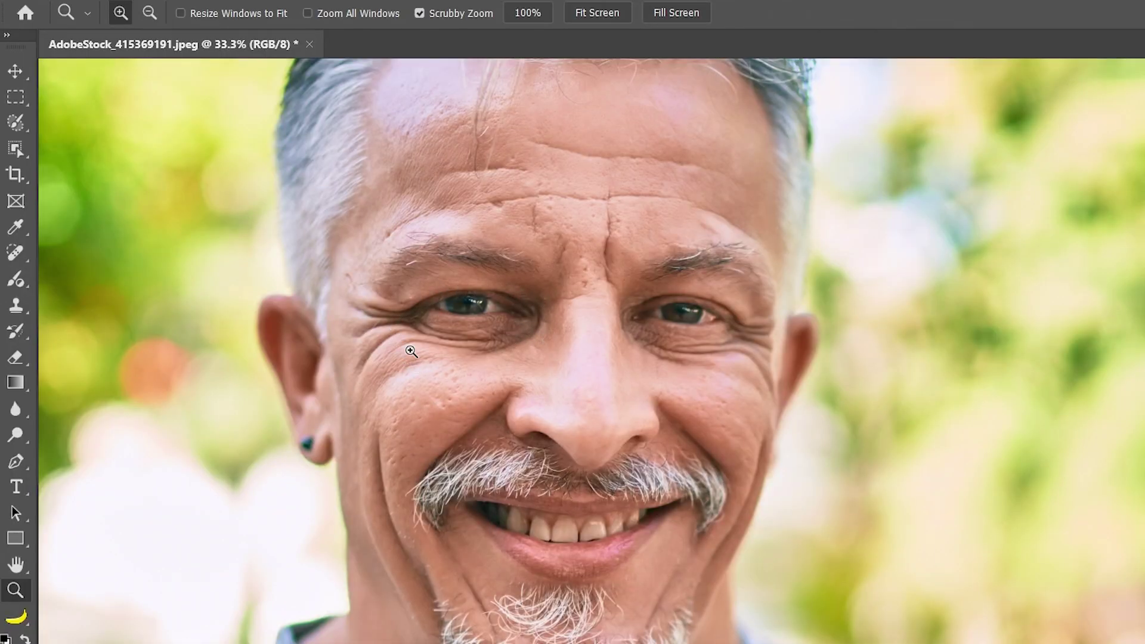
# Choose the Adjustment Brush with a Curves adjustment and paint over the left-side eye area
pyautogui.click(18, 278)
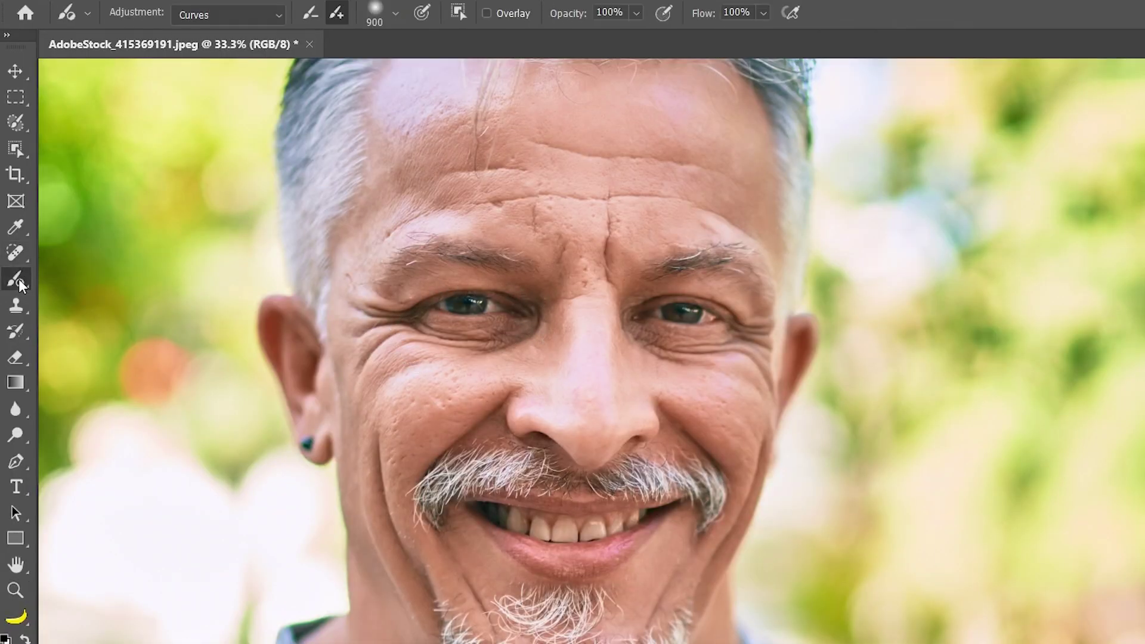
pyautogui.rightClick(18, 277)
pyautogui.click(80, 297)
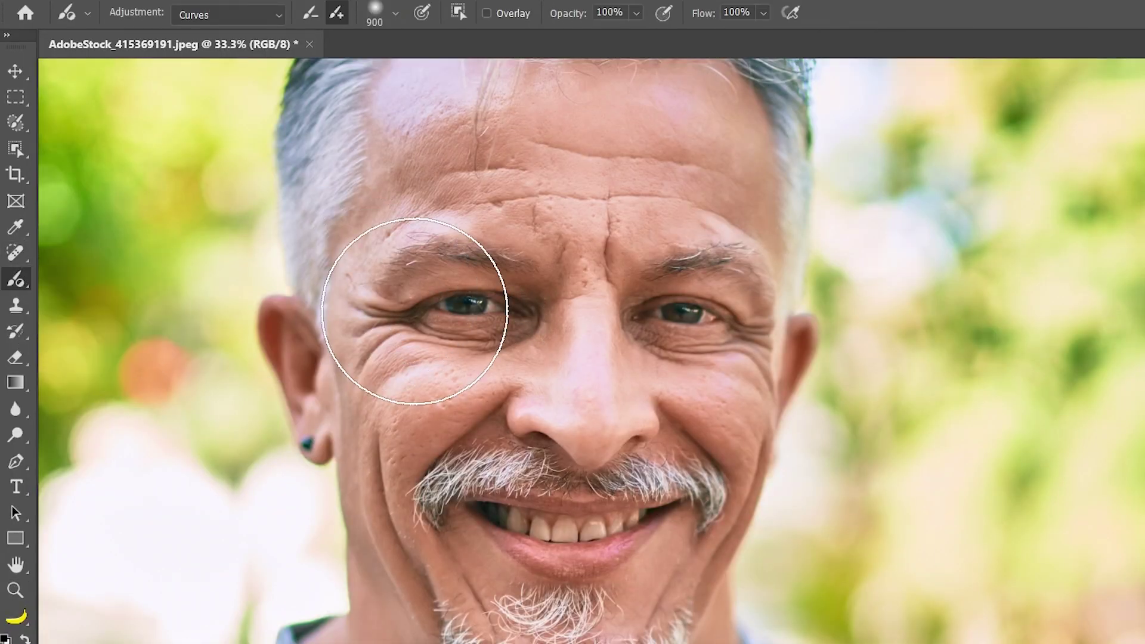
pyautogui.click(276, 14)
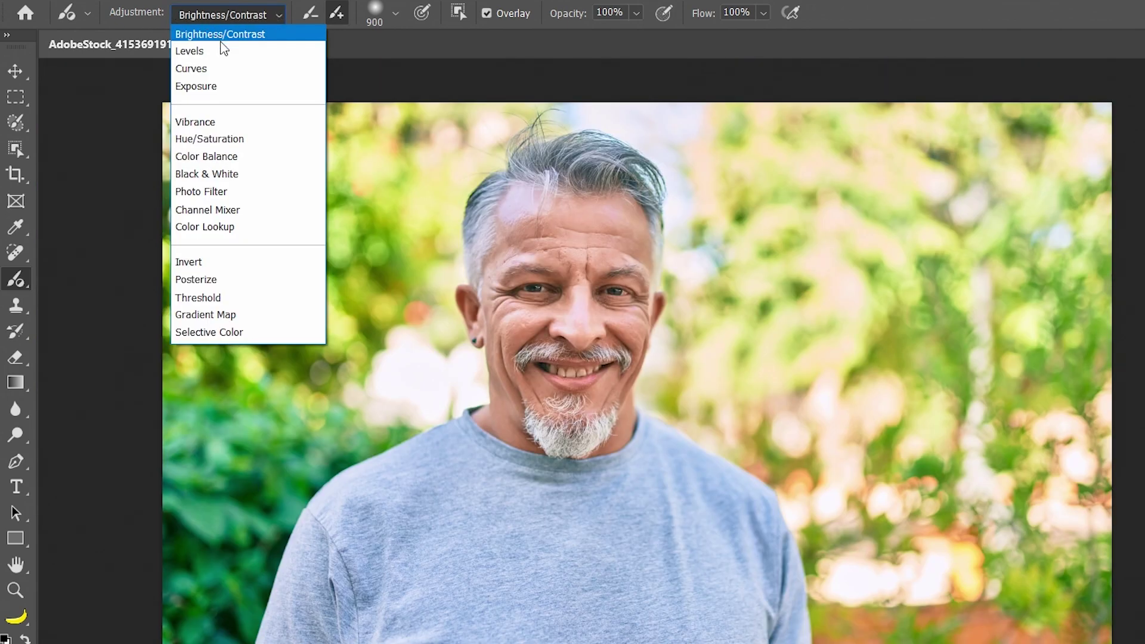
pyautogui.click(215, 68)
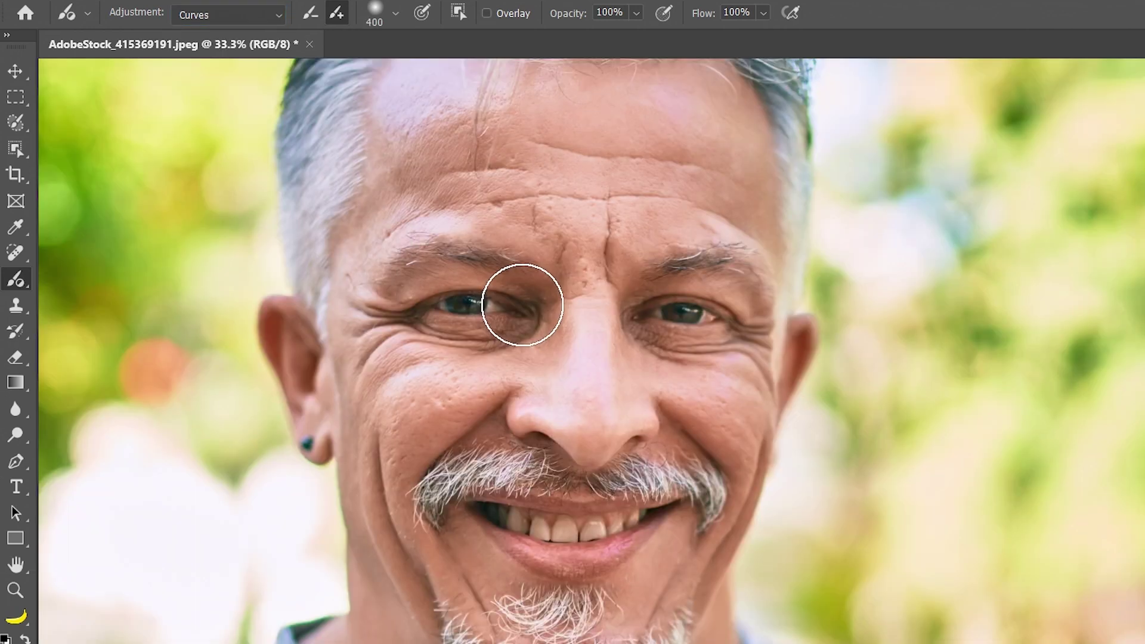
pyautogui.moveTo(519, 302)
pyautogui.mouseDown()
pyautogui.moveTo(487, 345)
pyautogui.moveTo(414, 356)
pyautogui.moveTo(402, 301)
pyautogui.moveTo(471, 290)
pyautogui.mouseUp()
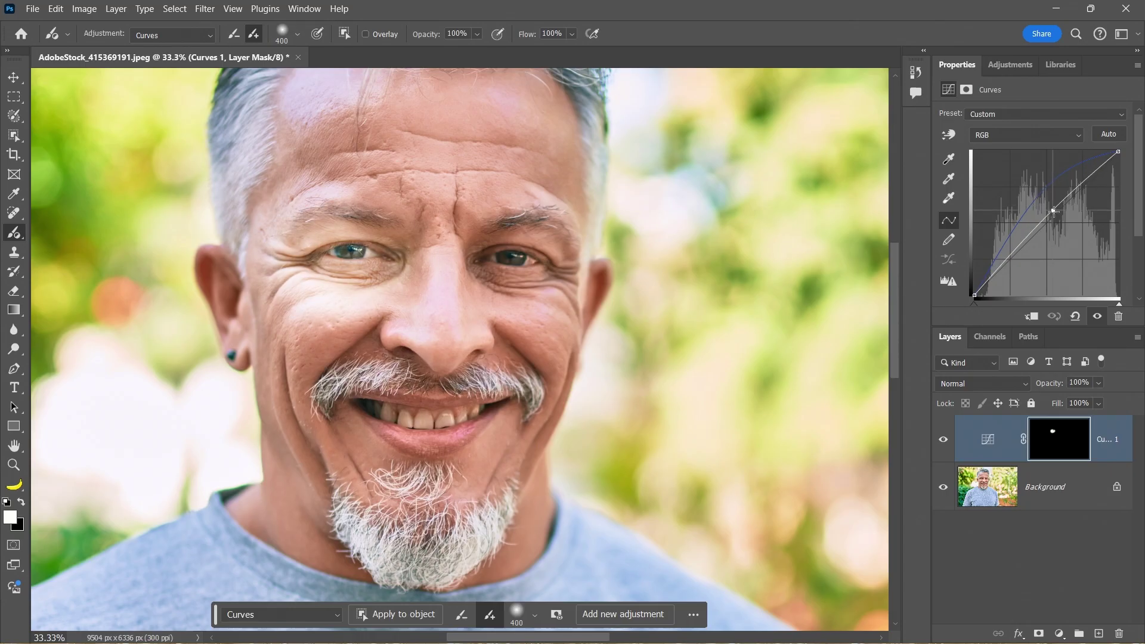
# Pull the Curves point down to soften the eye brightening and set the blend mode to Luminosity
pyautogui.moveTo(1052, 219); pyautogui.dragTo(1087, 243)
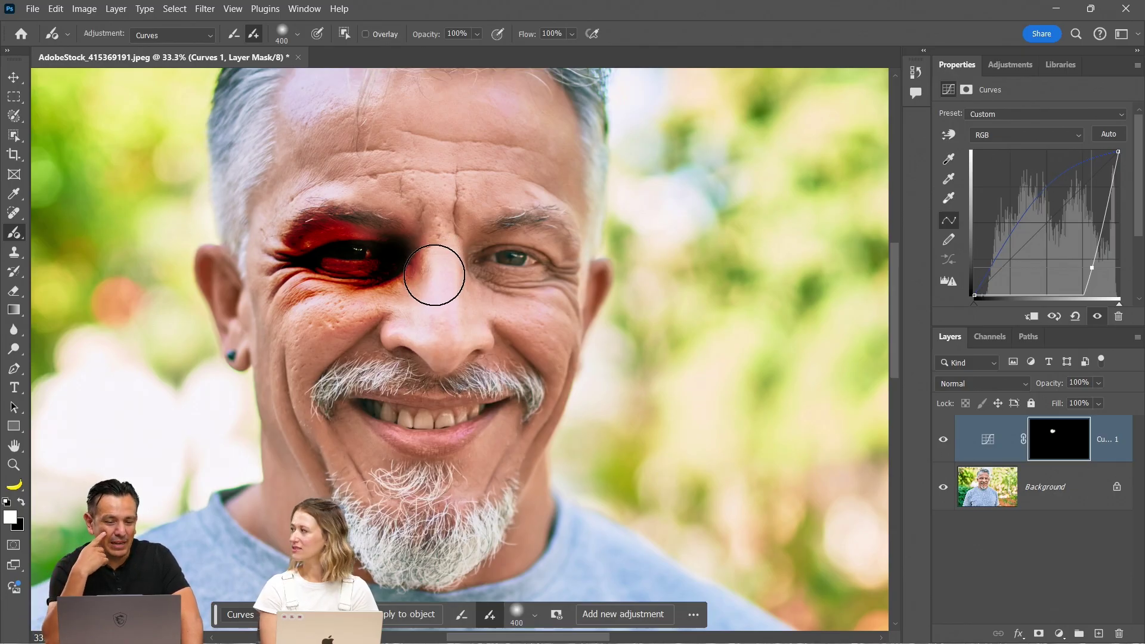
pyautogui.click(983, 384)
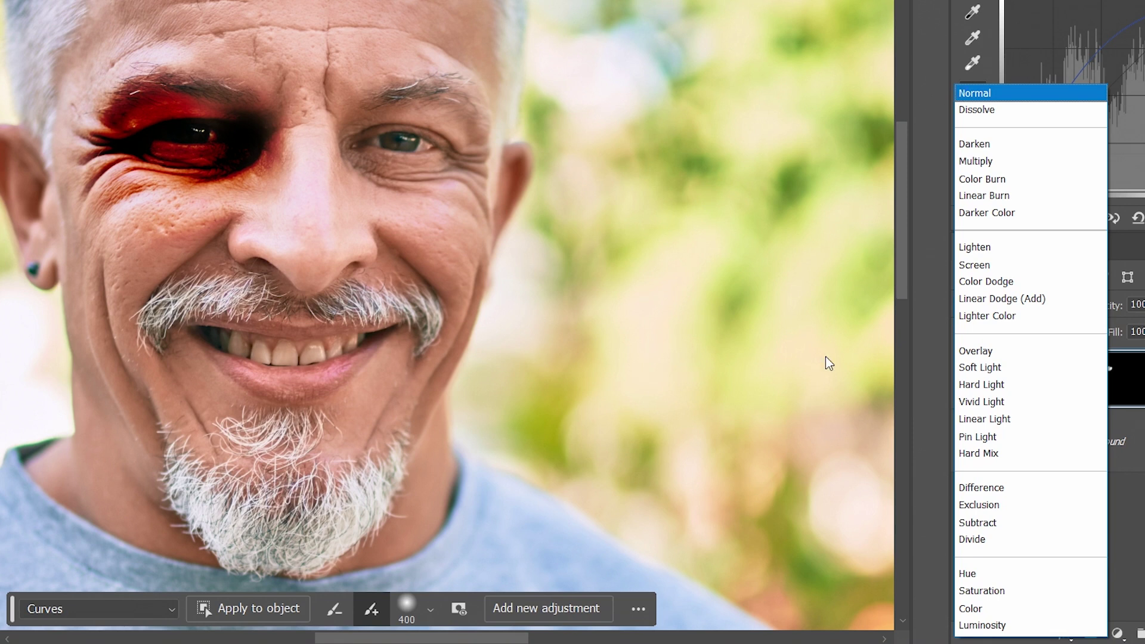
pyautogui.click(977, 625)
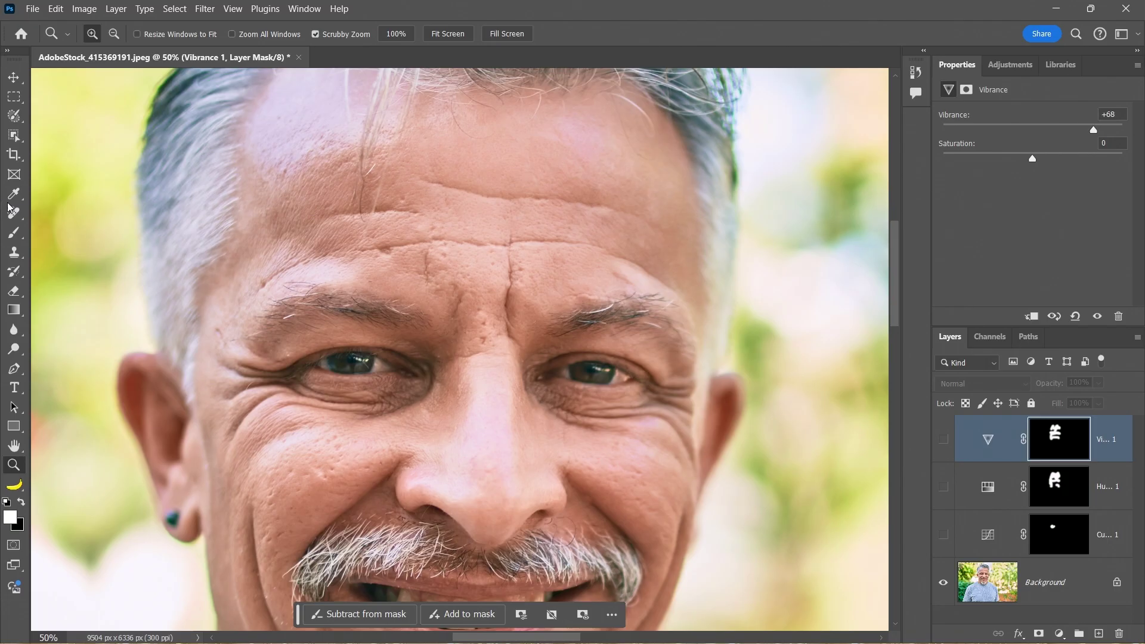
# Pick the Spot Healing Brush and add a new empty layer on top
pyautogui.click(15, 205)
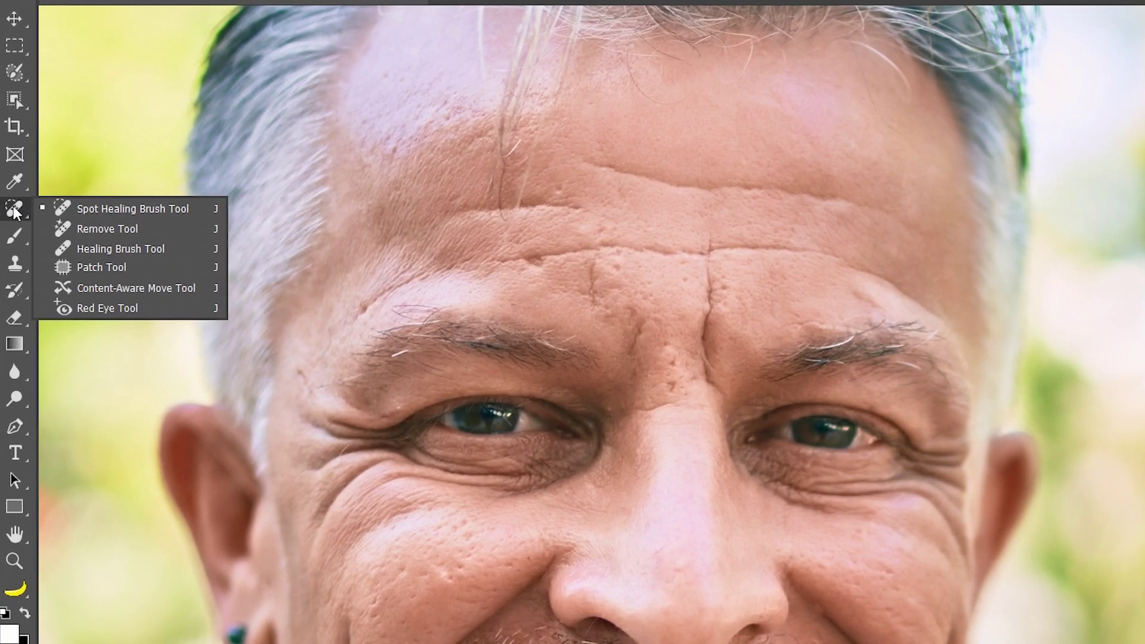
pyautogui.click(71, 216)
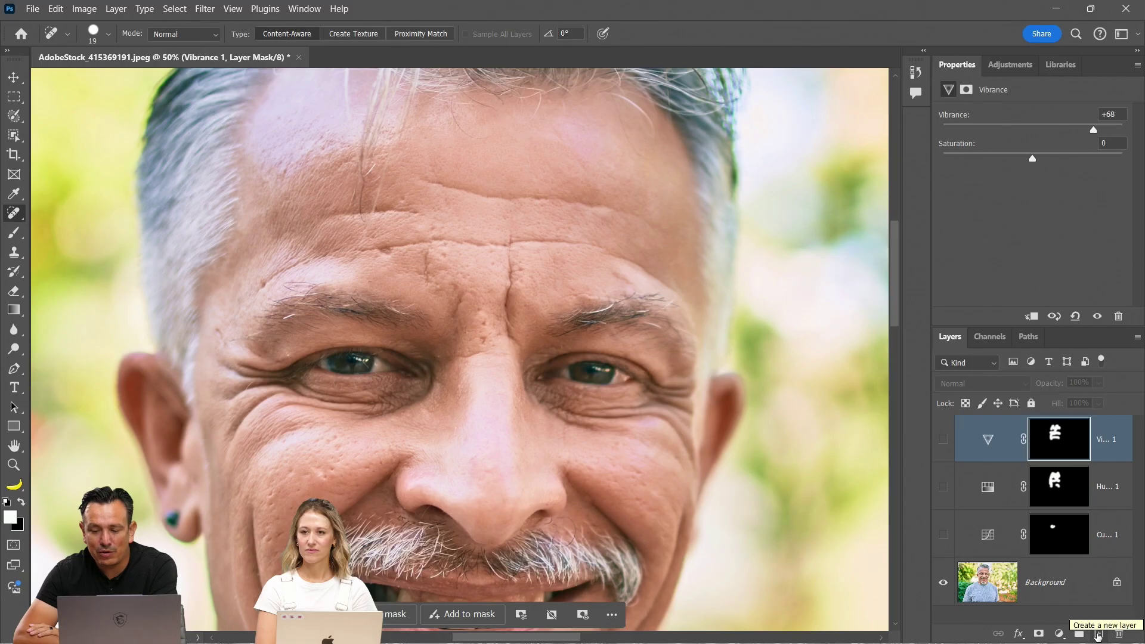
pyautogui.click(1098, 634)
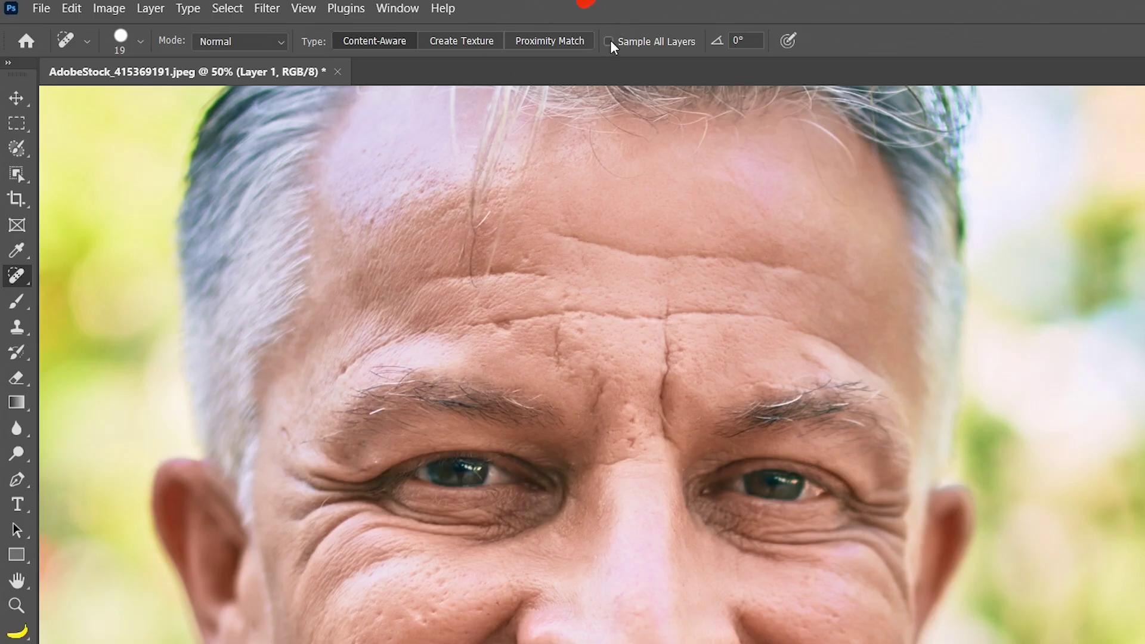
# Heal the wrinkle above the left-side eyebrow using Sample All Layers, size 45 and Lighten mode
pyautogui.click(609, 41)
pyautogui.press(']')
pyautogui.press(']')
pyautogui.press(']')
pyautogui.press(']')
pyautogui.press(']')
pyautogui.press(']')
pyautogui.press(']')
pyautogui.press(']')
pyautogui.press(']')
pyautogui.press(']')
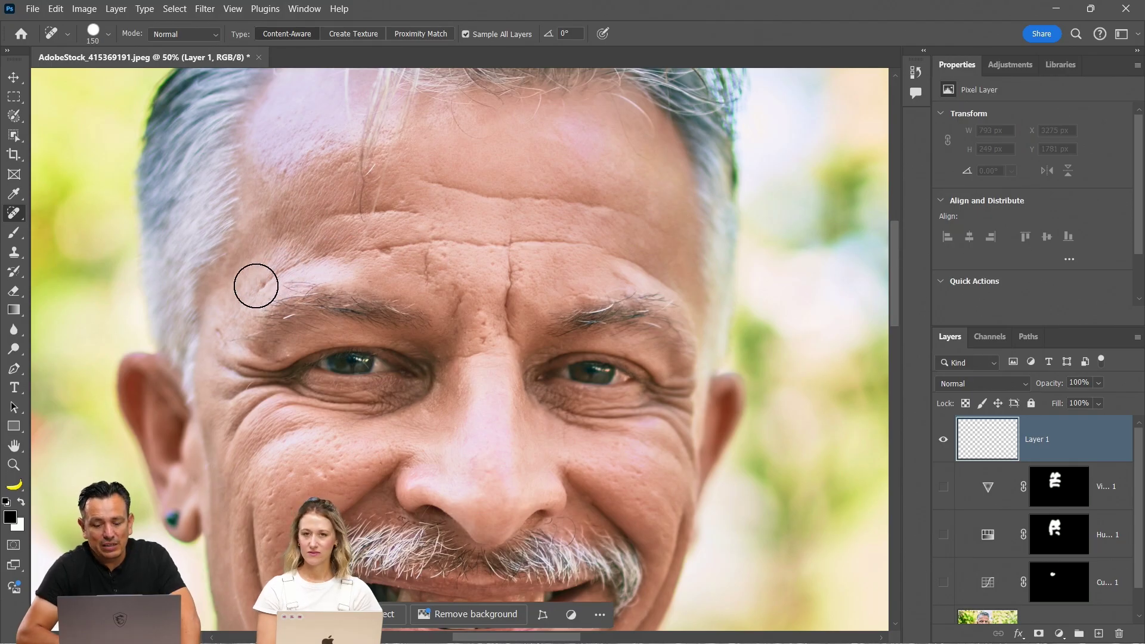
pyautogui.press('[')
pyautogui.press('[')
pyautogui.press('[')
pyautogui.press('[')
pyautogui.press('[')
pyautogui.press('[')
pyautogui.press('[')
pyautogui.press('[')
pyautogui.hotkey('ctrl', '+')
pyautogui.click(172, 37)
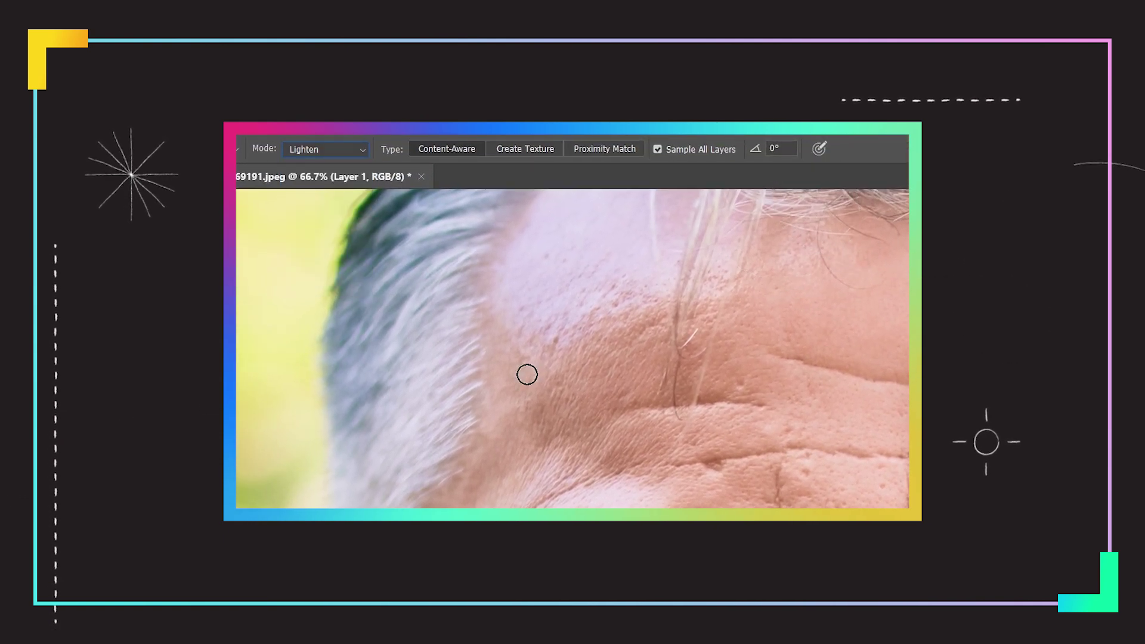
pyautogui.moveTo(301, 363); pyautogui.dragTo(387, 299)
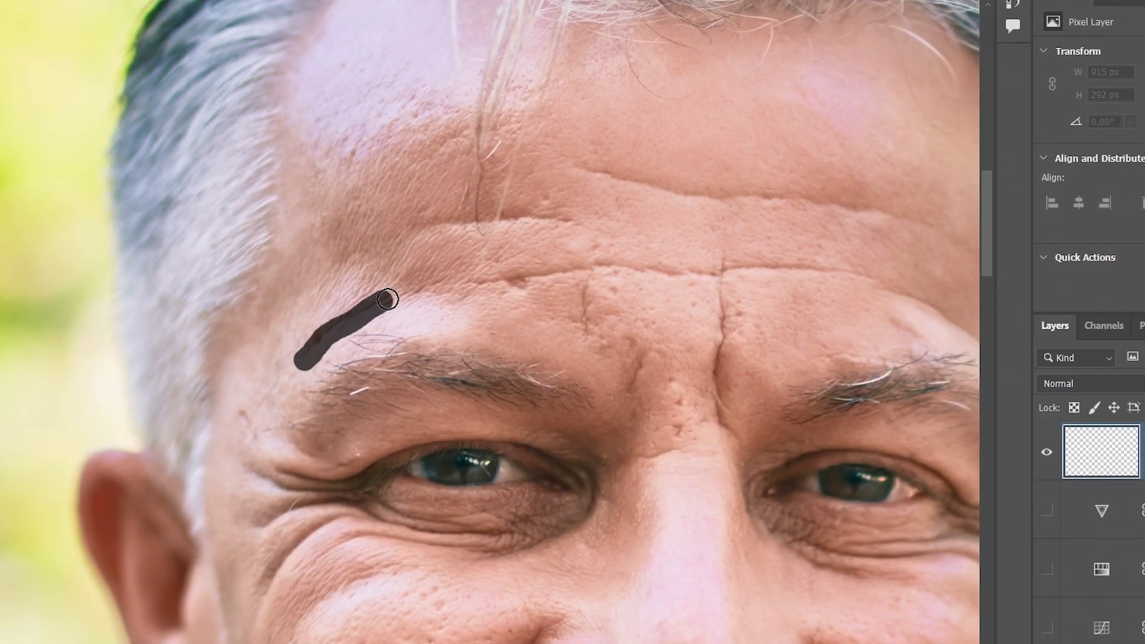
pyautogui.moveTo(449, 284); pyautogui.dragTo(490, 279)
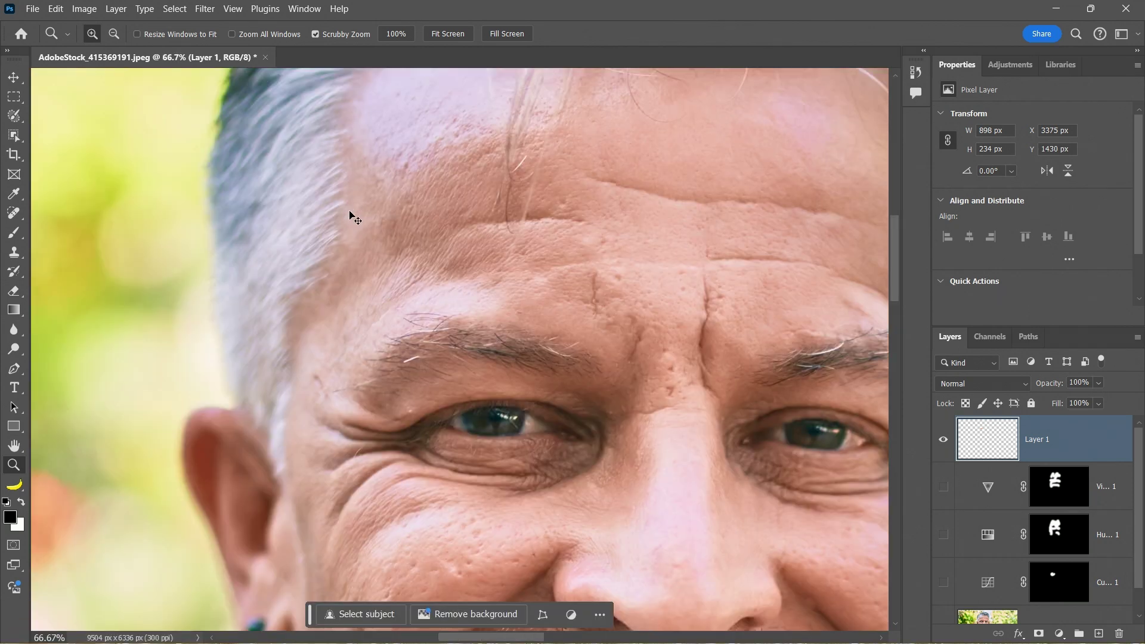
# Fade the last healing retouch to 36% opacity with Edit > Fade
pyautogui.hotkey('ctrl', 'shift', 'f')
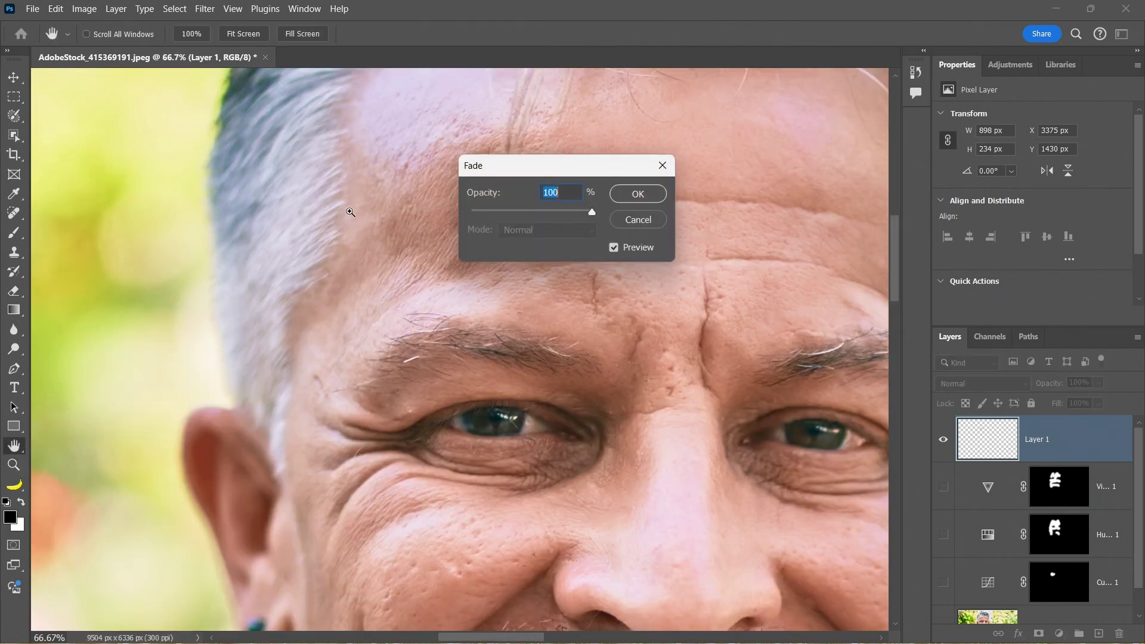
pyautogui.moveTo(518, 167); pyautogui.dragTo(555, 93)
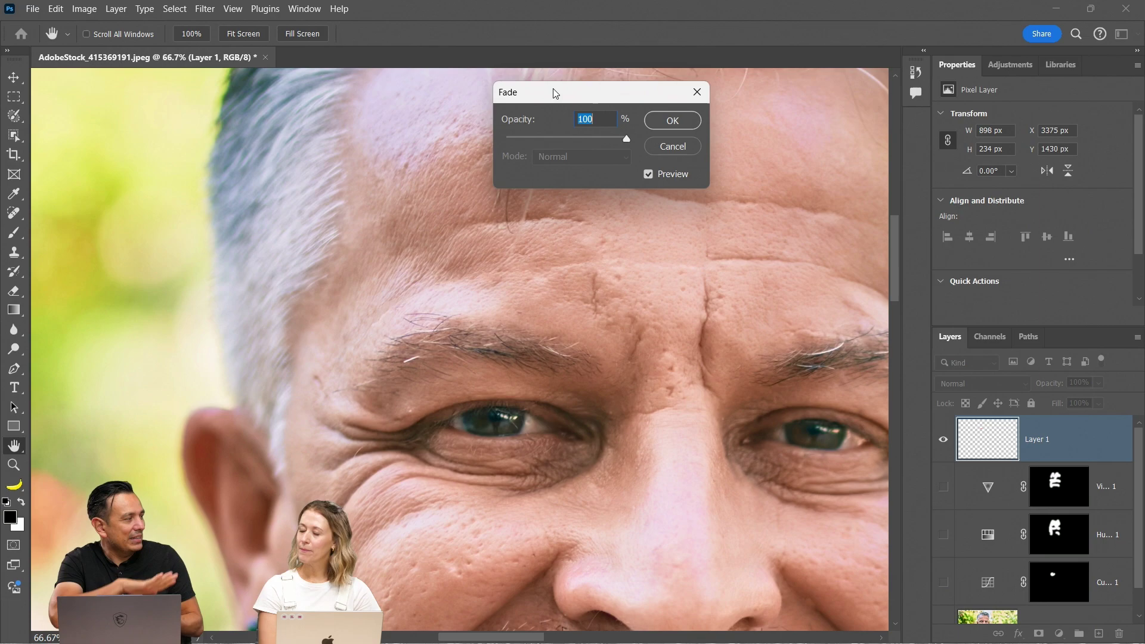
pyautogui.moveTo(626, 138); pyautogui.dragTo(548, 125)
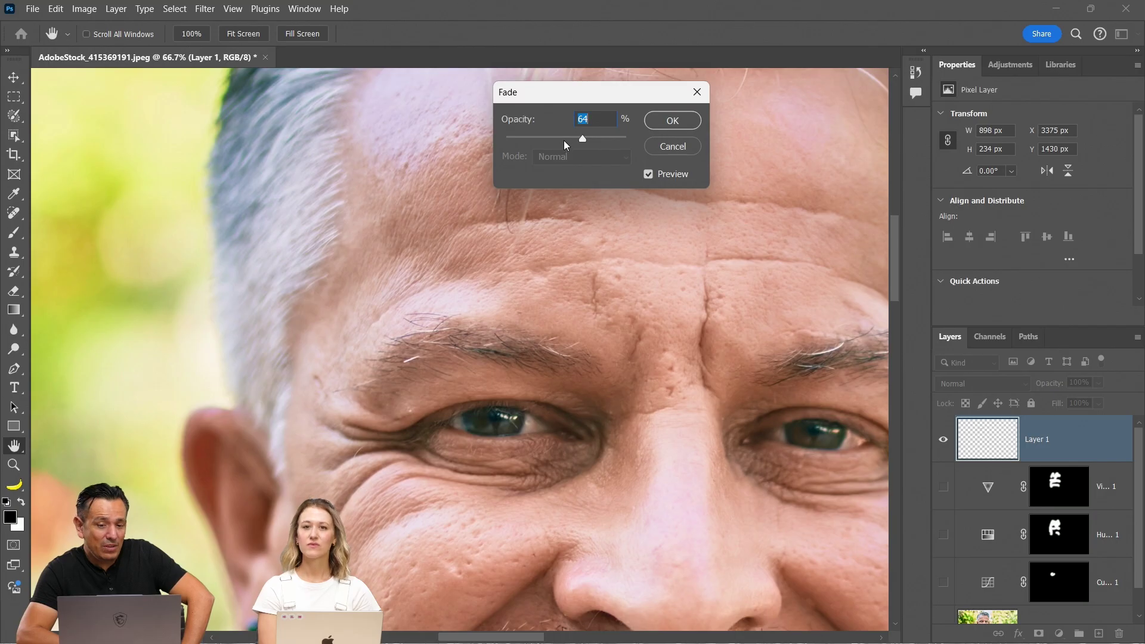
pyautogui.press('Down')
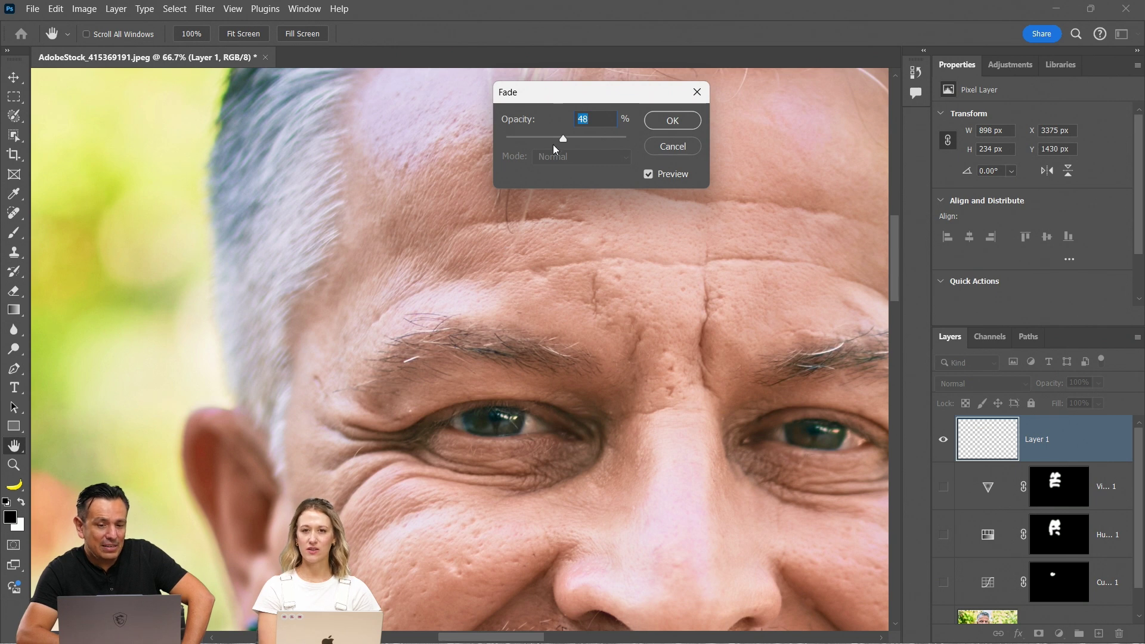
pyautogui.click(550, 139)
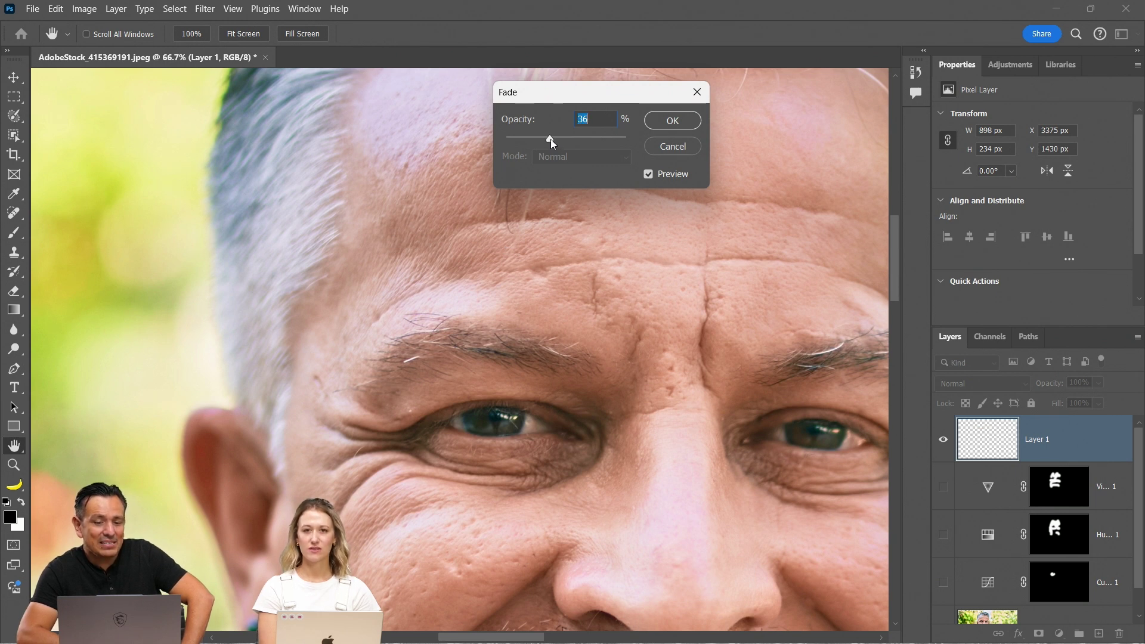
pyautogui.click(672, 120)
# Toggle Layer 1's visibility on and off to compare the retouch with the original
pyautogui.click(941, 442)
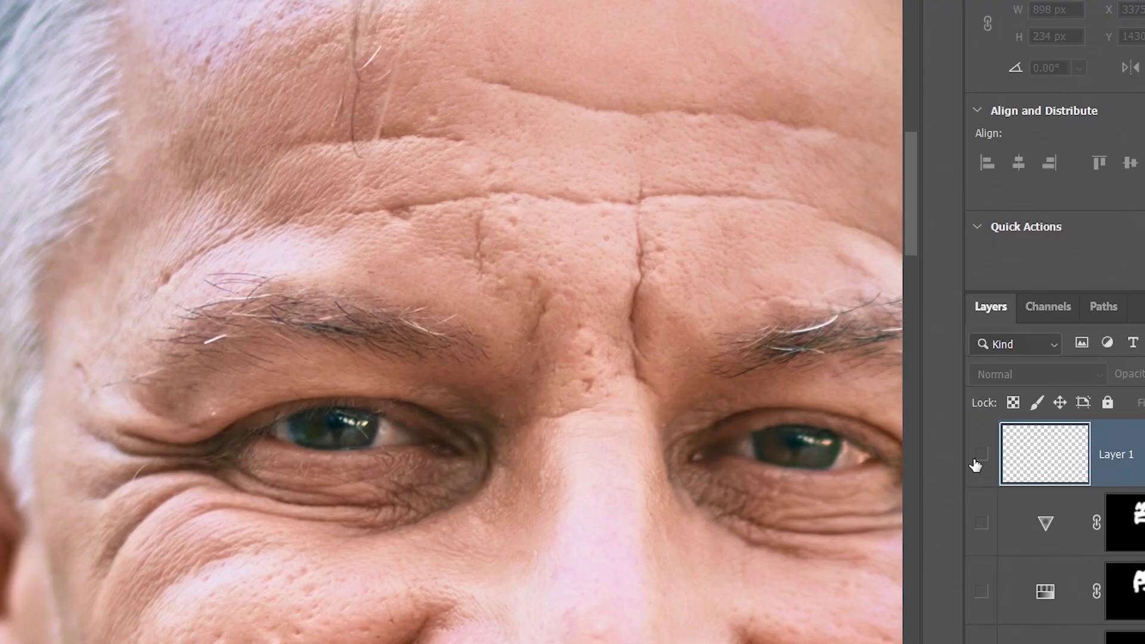
pyautogui.click(976, 463)
pyautogui.click(976, 463)
pyautogui.click(976, 463)
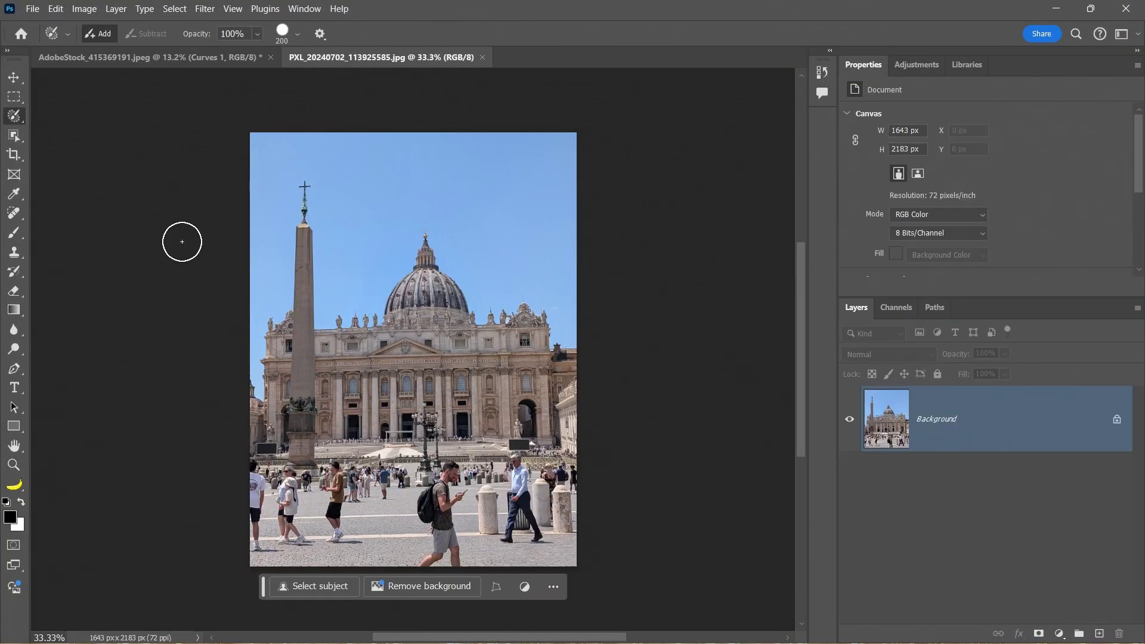
# Zoom in on the walking man, start then cancel Generative Fill, and switch to the Selection Brush
pyautogui.click(13, 465)
pyautogui.click(459, 497)
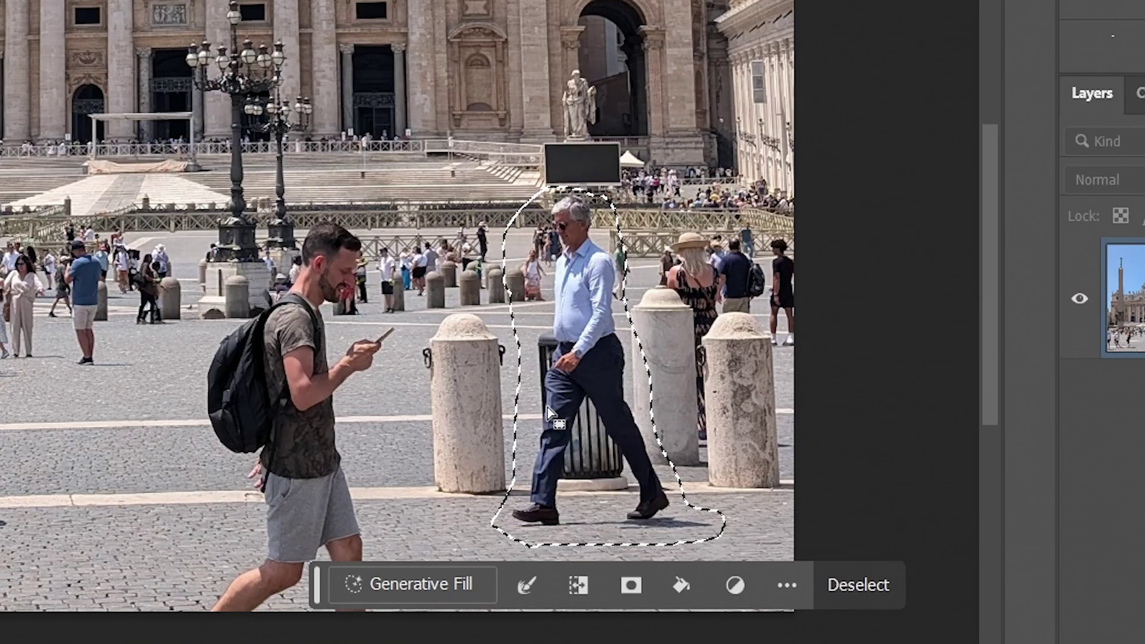
pyautogui.click(409, 585)
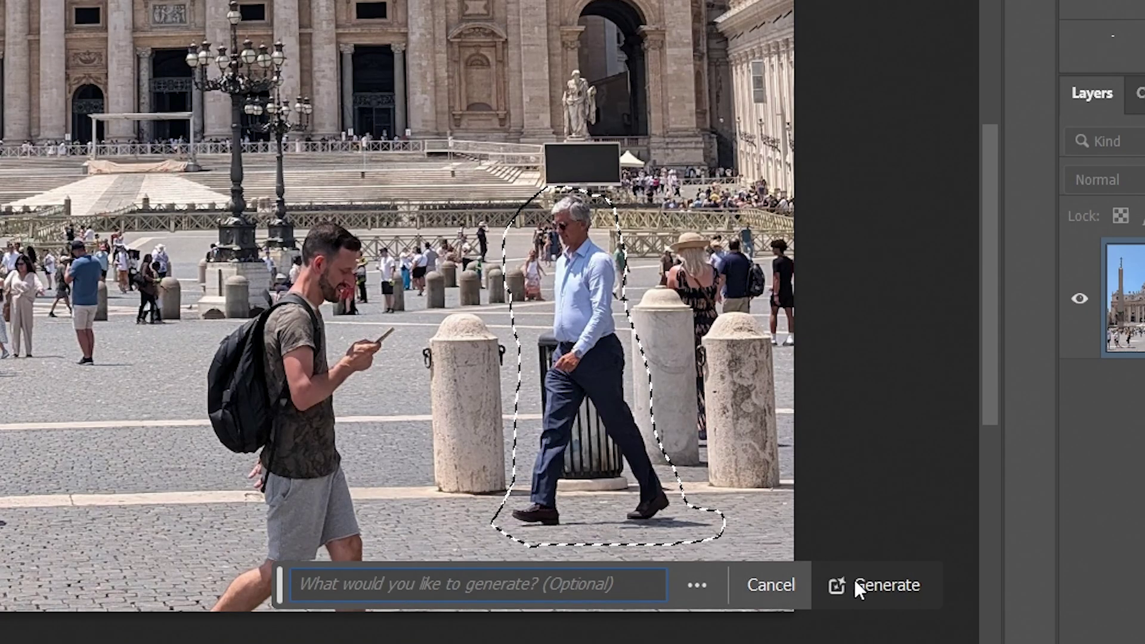
pyautogui.click(779, 585)
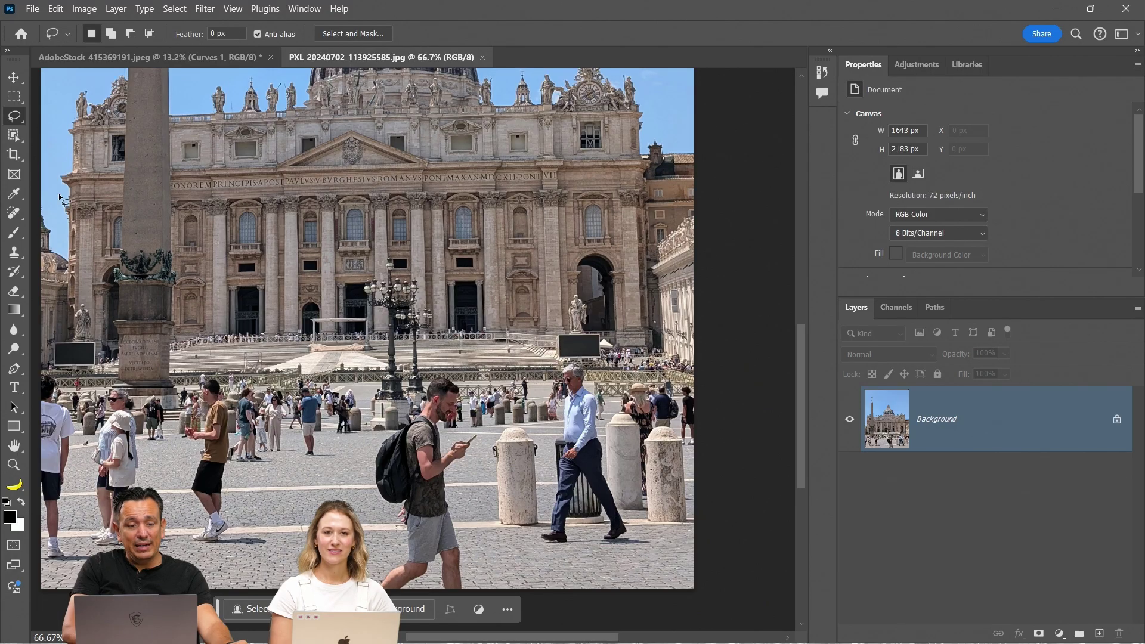
pyautogui.hotkey('shift', 'l')
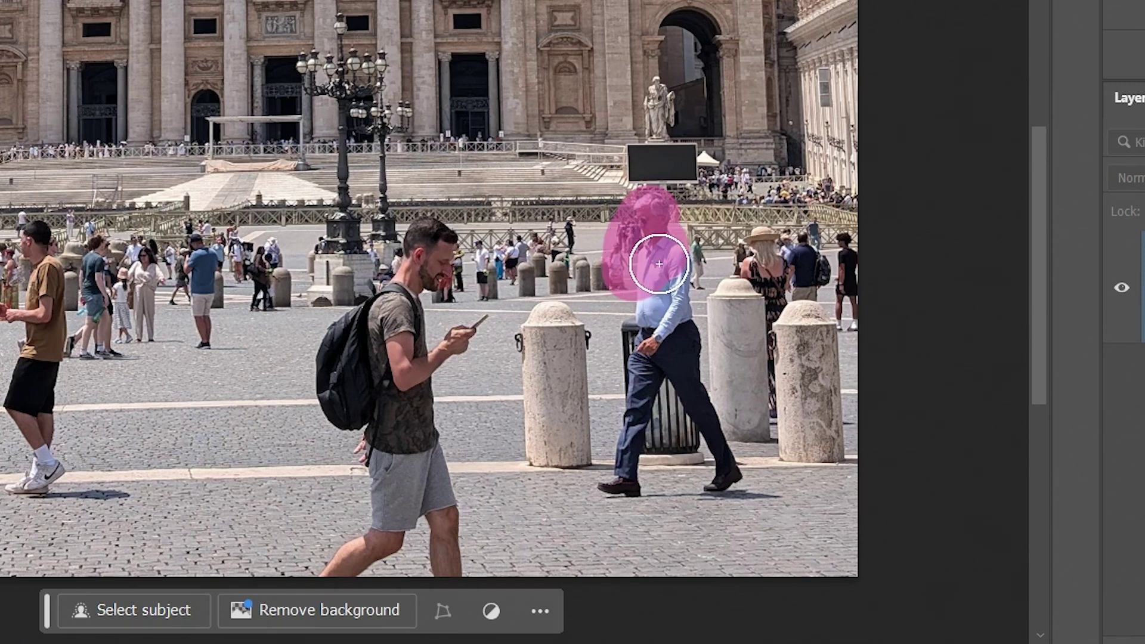
# Paint the selection down the man's body to his feet and generate a fill to remove him
pyautogui.moveTo(646, 408)
pyautogui.mouseDown()
pyautogui.moveTo(628, 473)
pyautogui.moveTo(769, 501)
pyautogui.mouseUp()
pyautogui.click(943, 585)
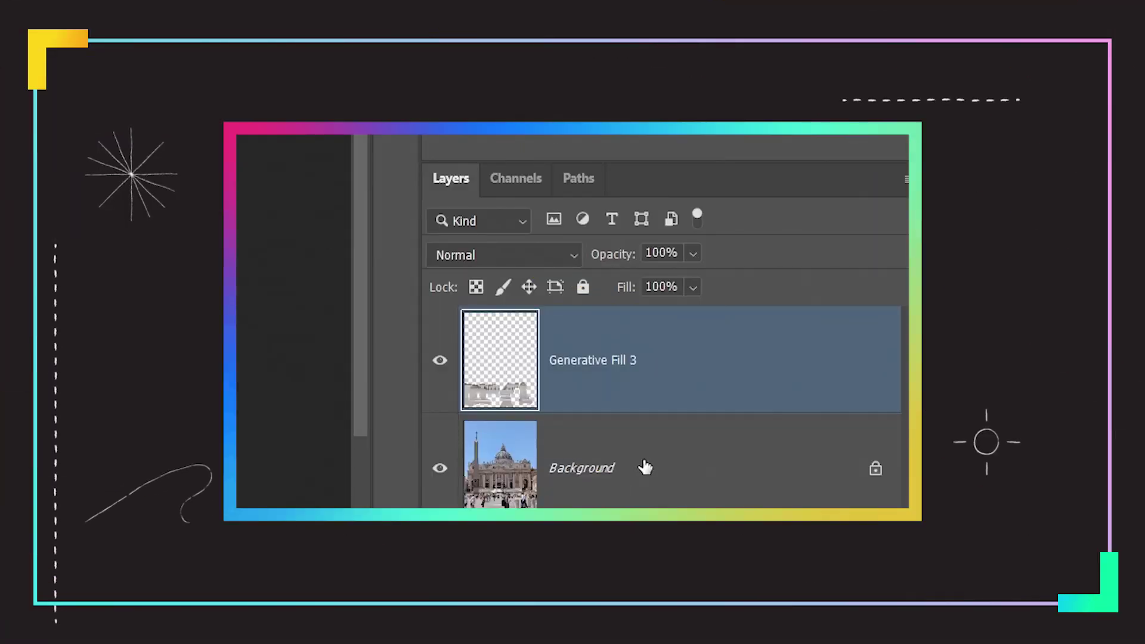
# Convert the generated fill layer and background into one smart object, Generative Fill 3
pyautogui.rightClick(644, 460)
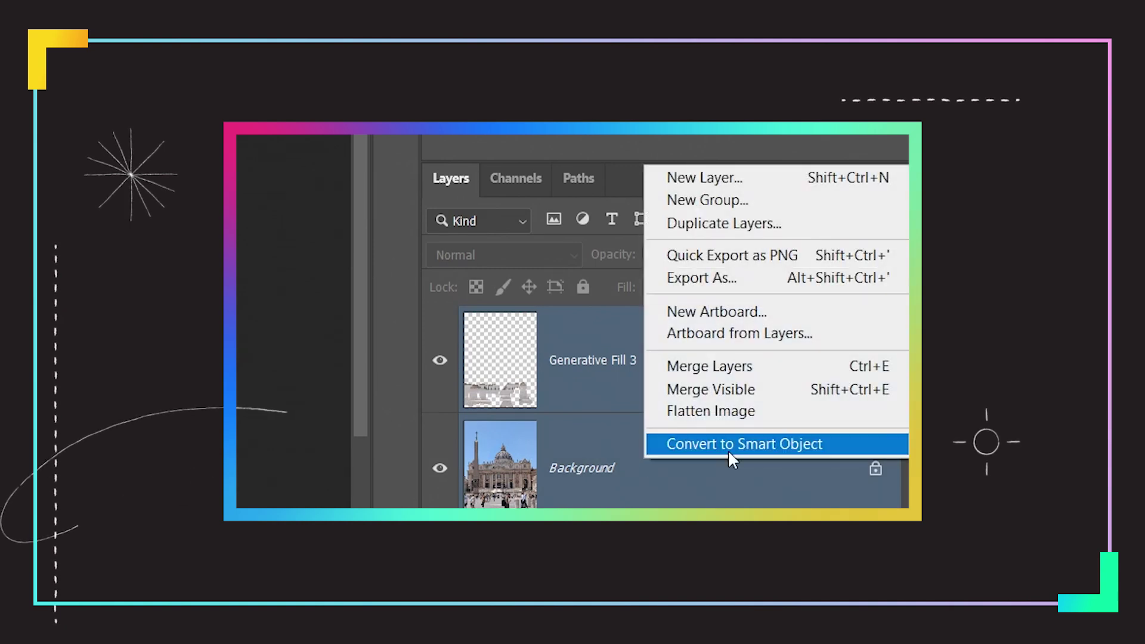
pyautogui.click(726, 448)
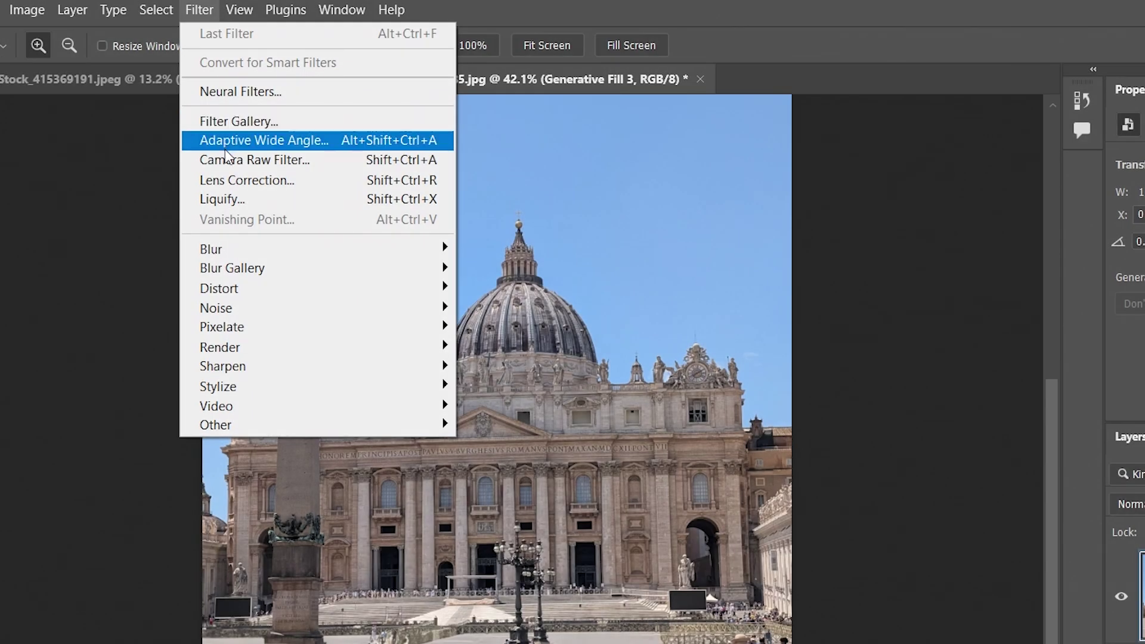
# In the Camera Raw Filter, apply Upright Auto, toggle it Off to compare, then reapply Auto
pyautogui.click(225, 159)
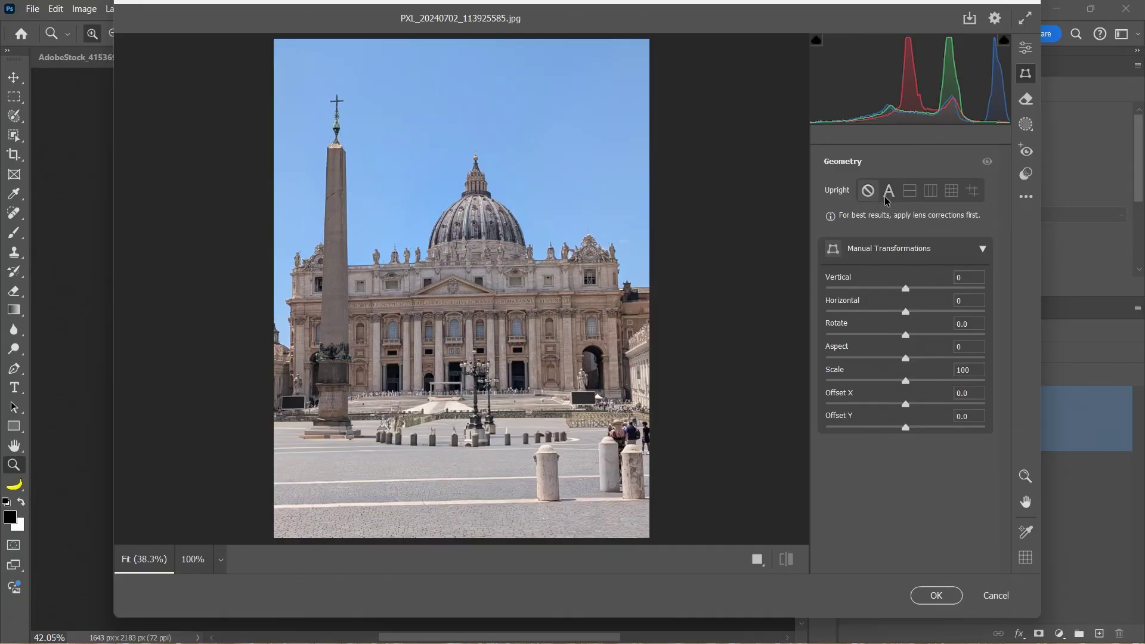
pyautogui.click(886, 198)
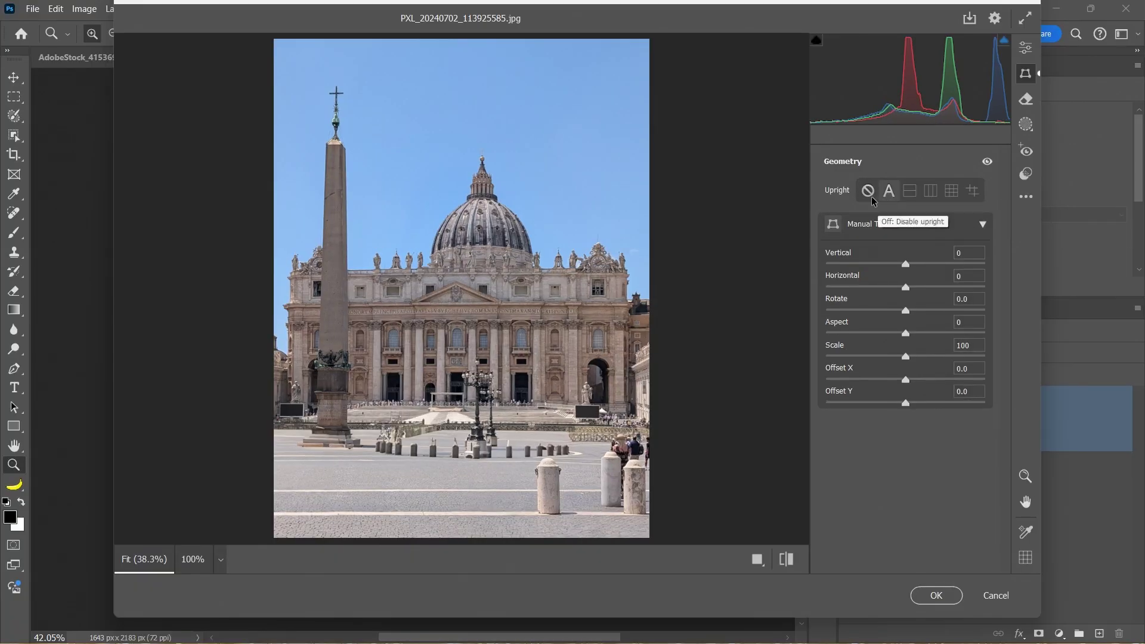
pyautogui.click(870, 196)
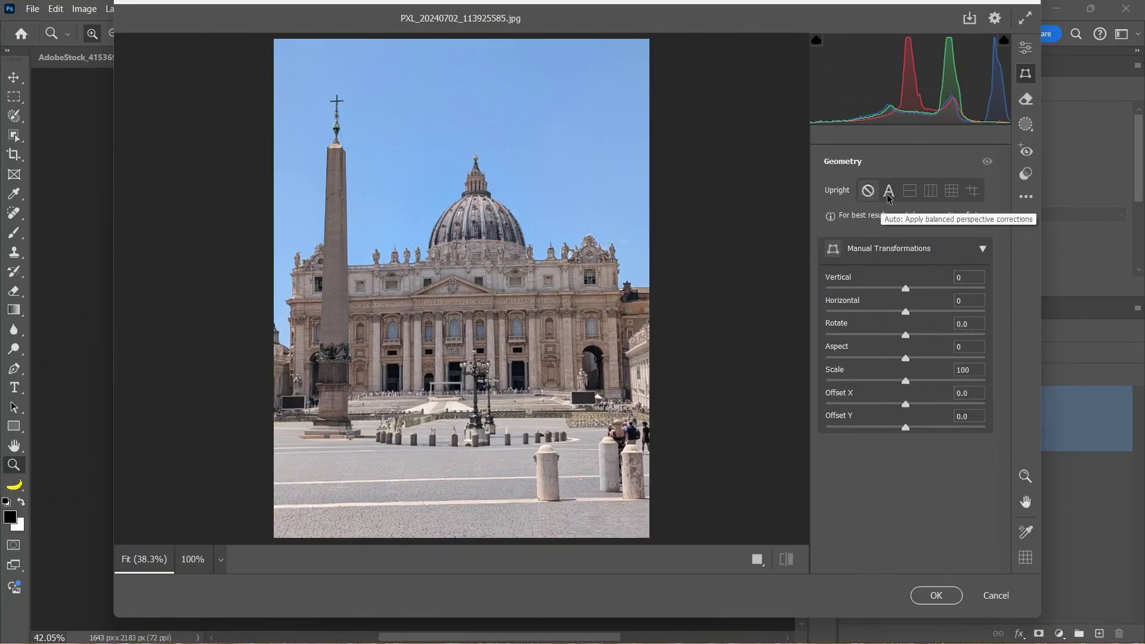
pyautogui.click(888, 197)
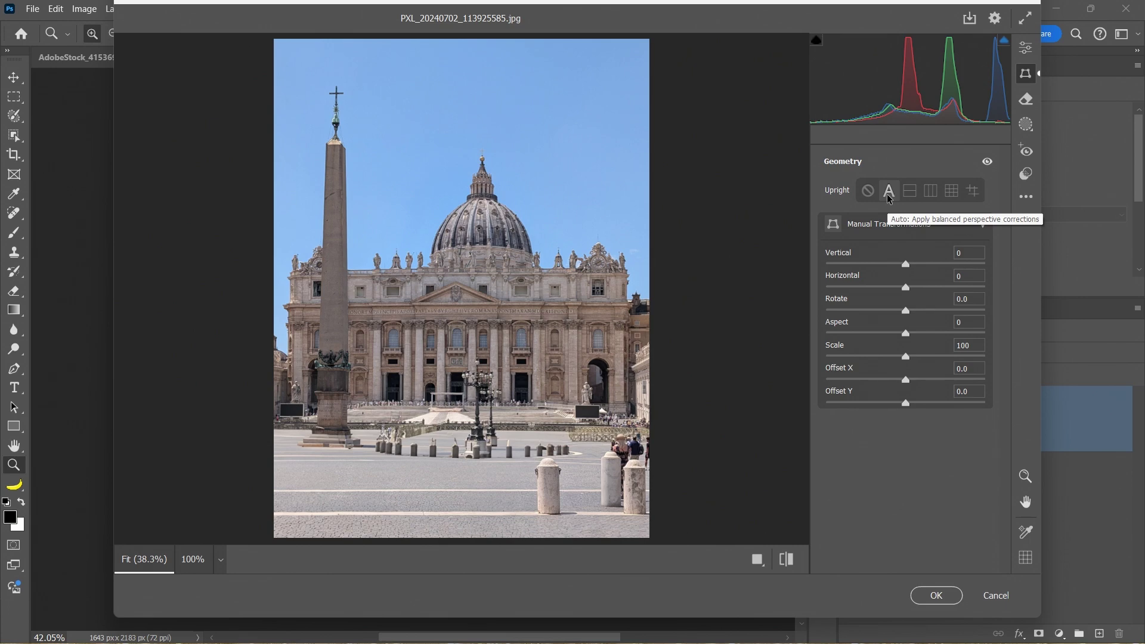